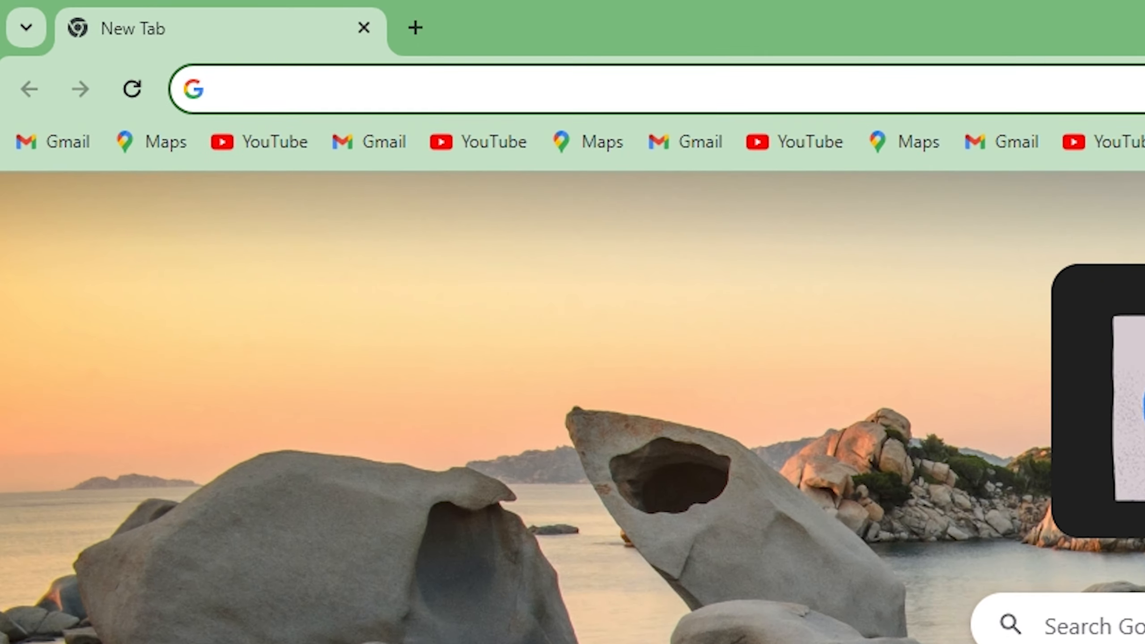
Search the web for GitHub and open the GitHub home page from the results
type("github.com/shadsluiter/ExcelExamples")
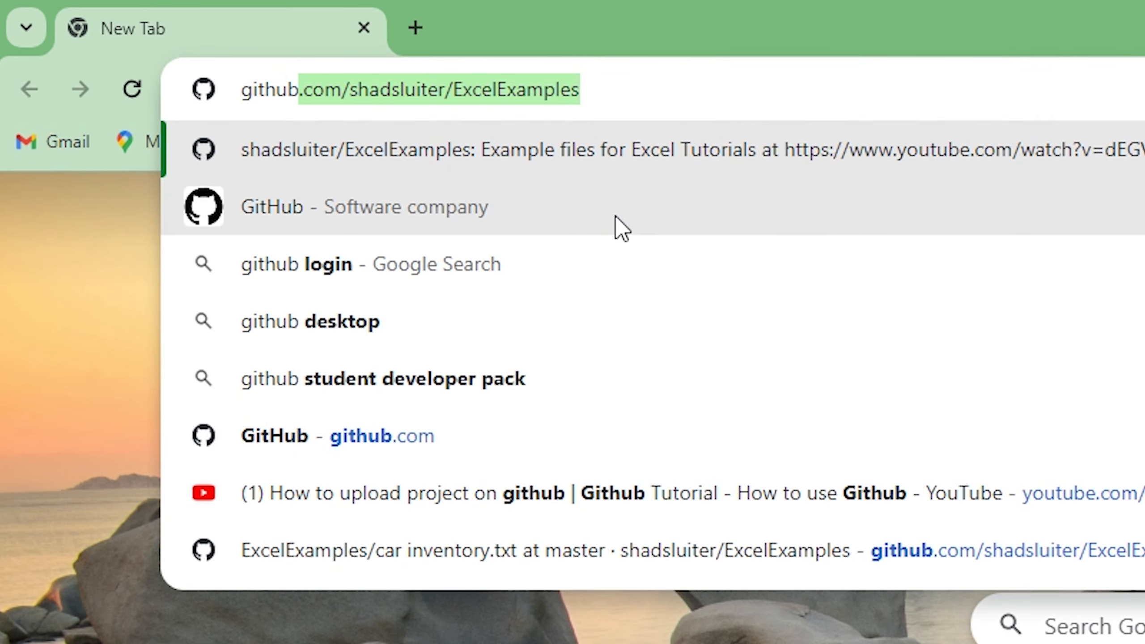
left_click(613, 225)
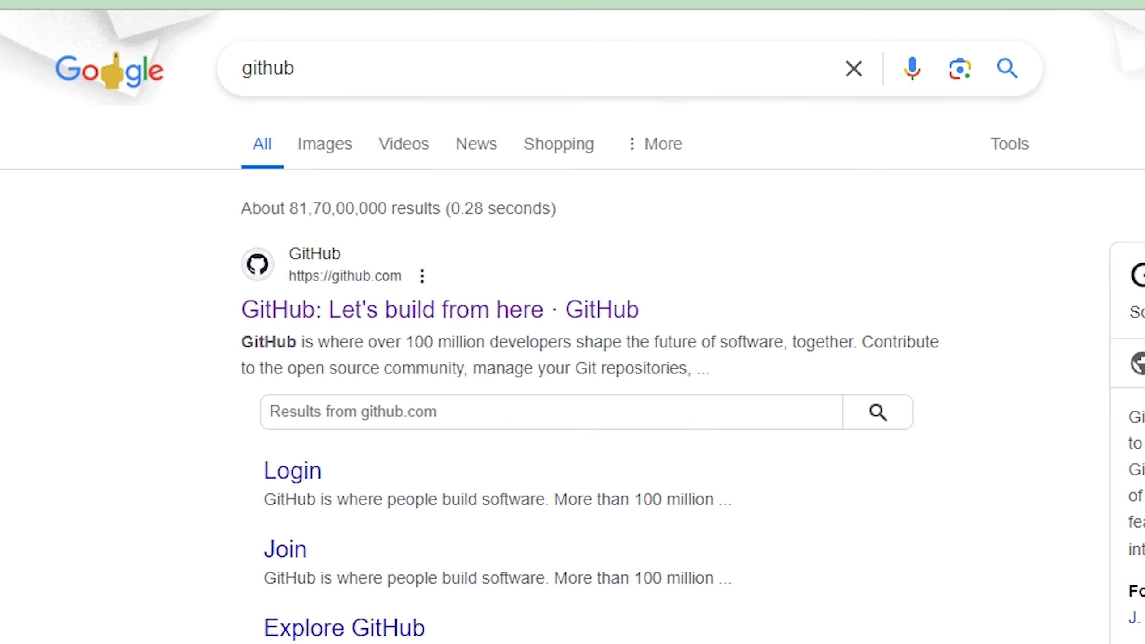
left_click(291, 325)
Sign in to GitHub with the existing account
type("ronakcod")
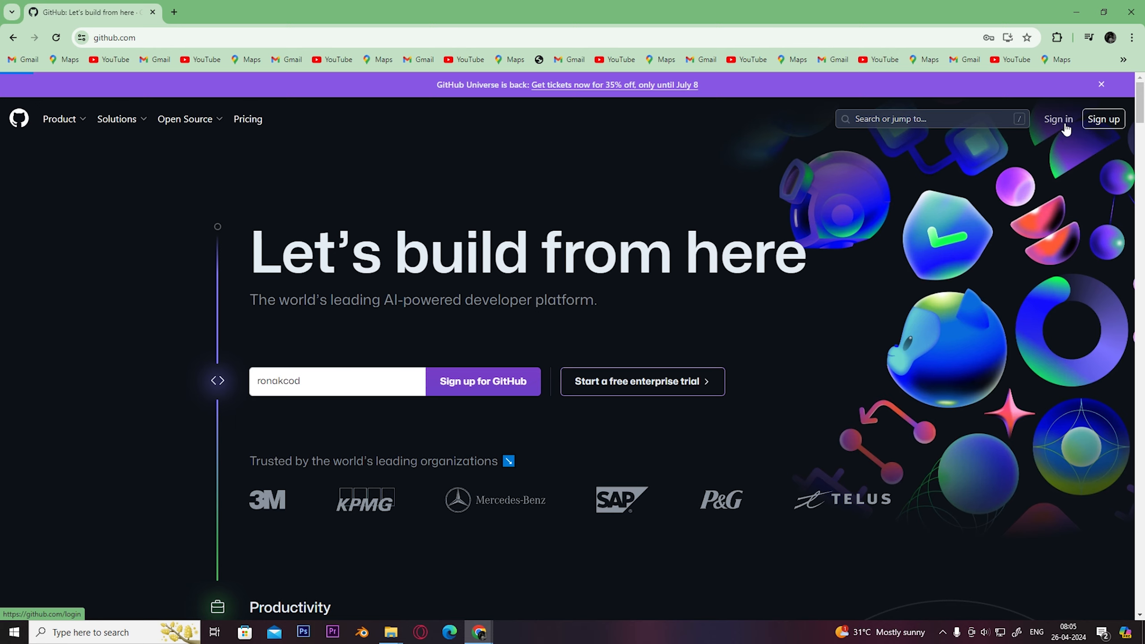
left_click(1065, 126)
left_click(581, 281)
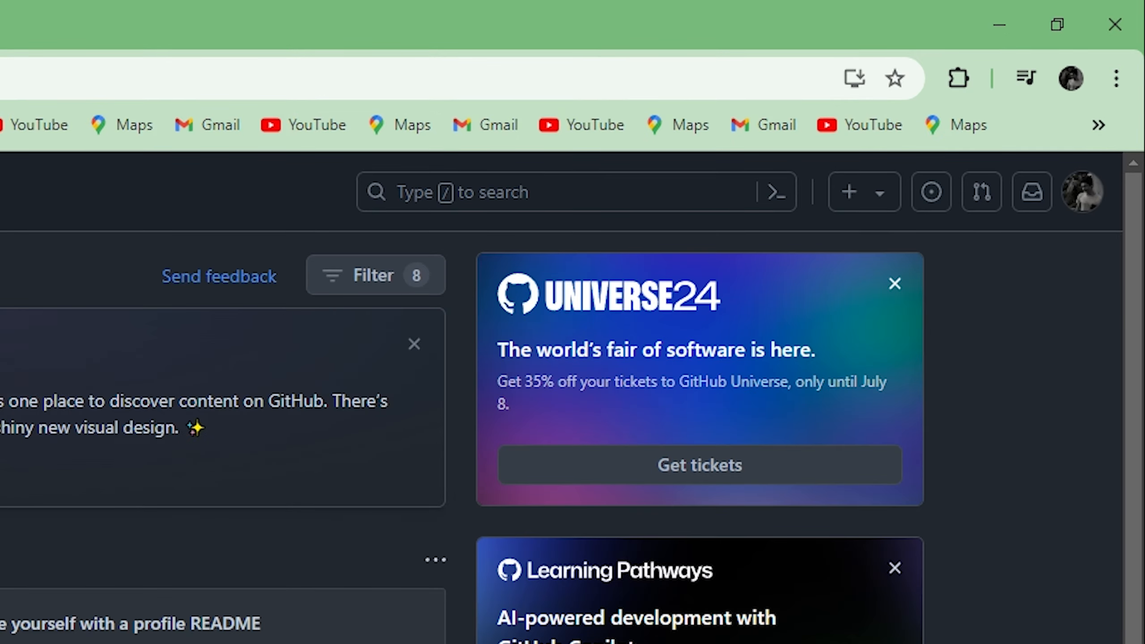
Open the signed-in account's profile page and look through its overview
left_click(1086, 193)
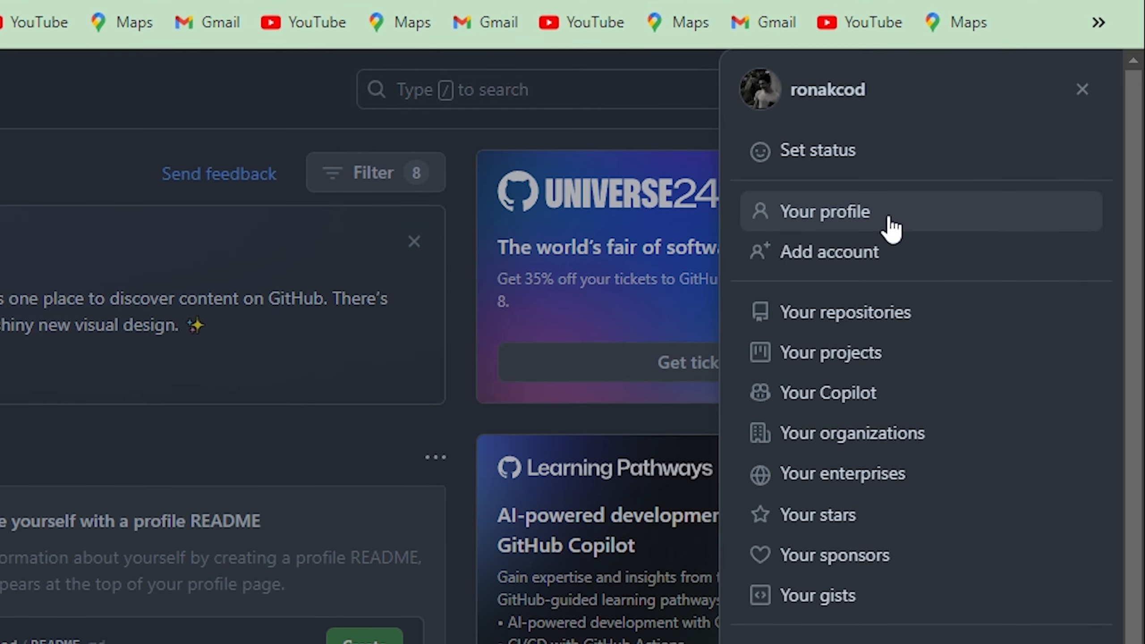
left_click(890, 228)
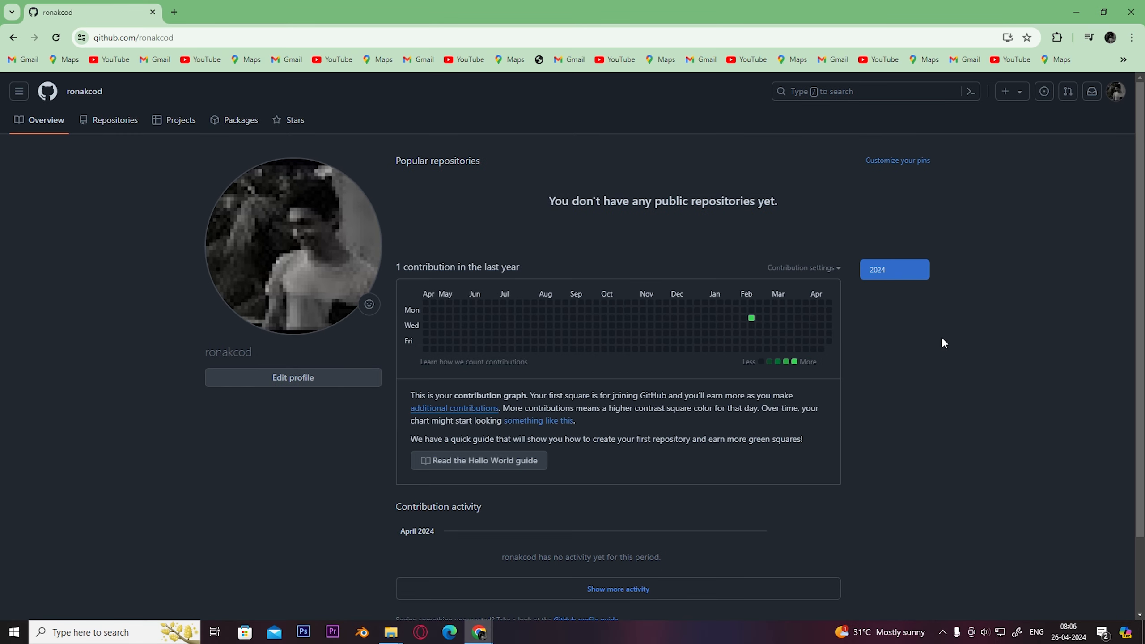
scroll(941, 338, "down", 2)
scroll(941, 338, "up", 2)
scroll(153, 481, "down", 2)
scroll(153, 481, "up", 2)
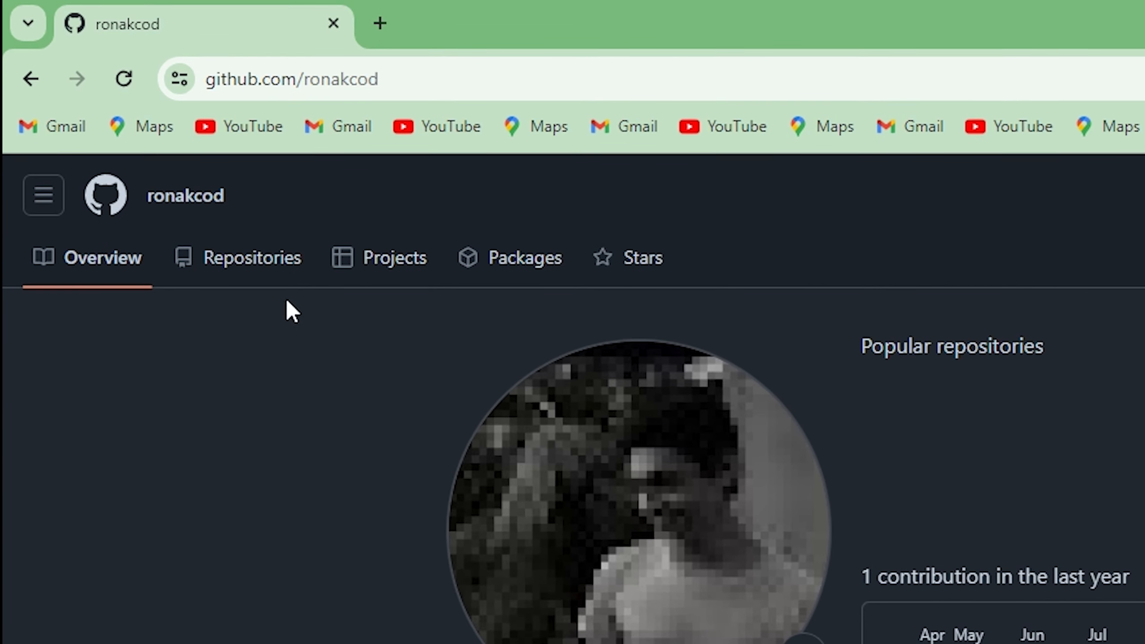
Go to the account's repositories and start creating a new one
left_click(226, 272)
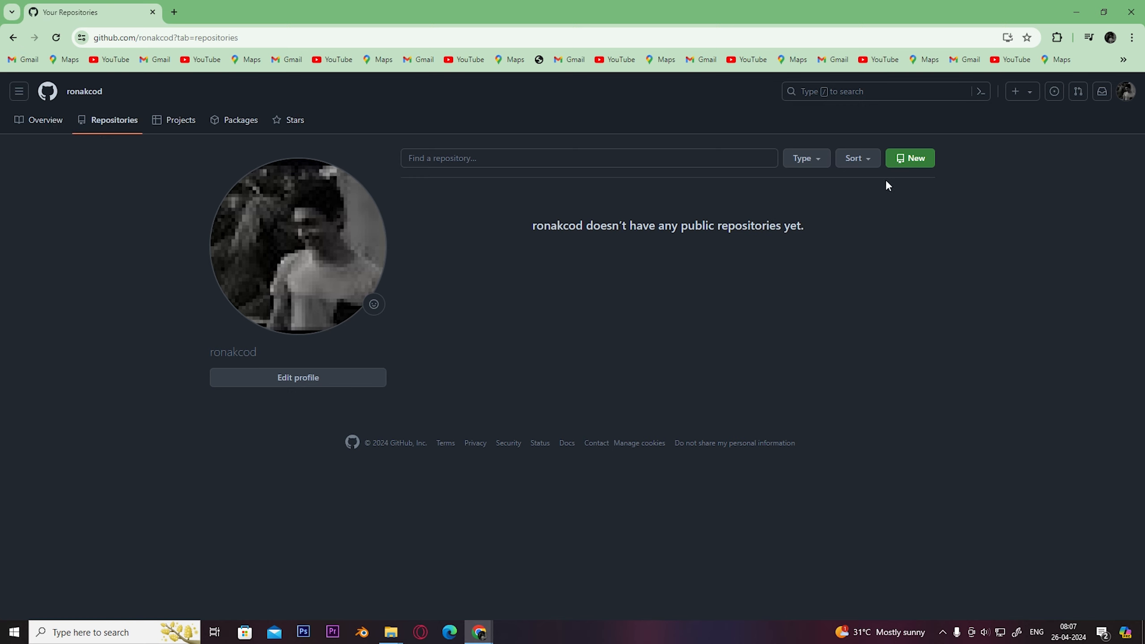
left_click(907, 159)
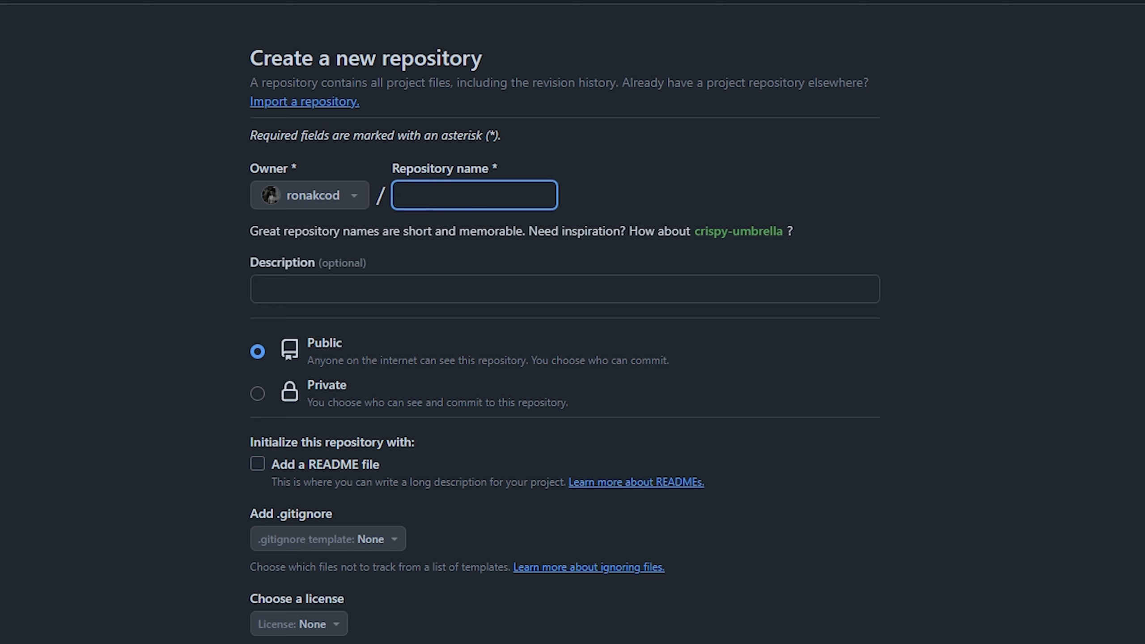
type("htm")
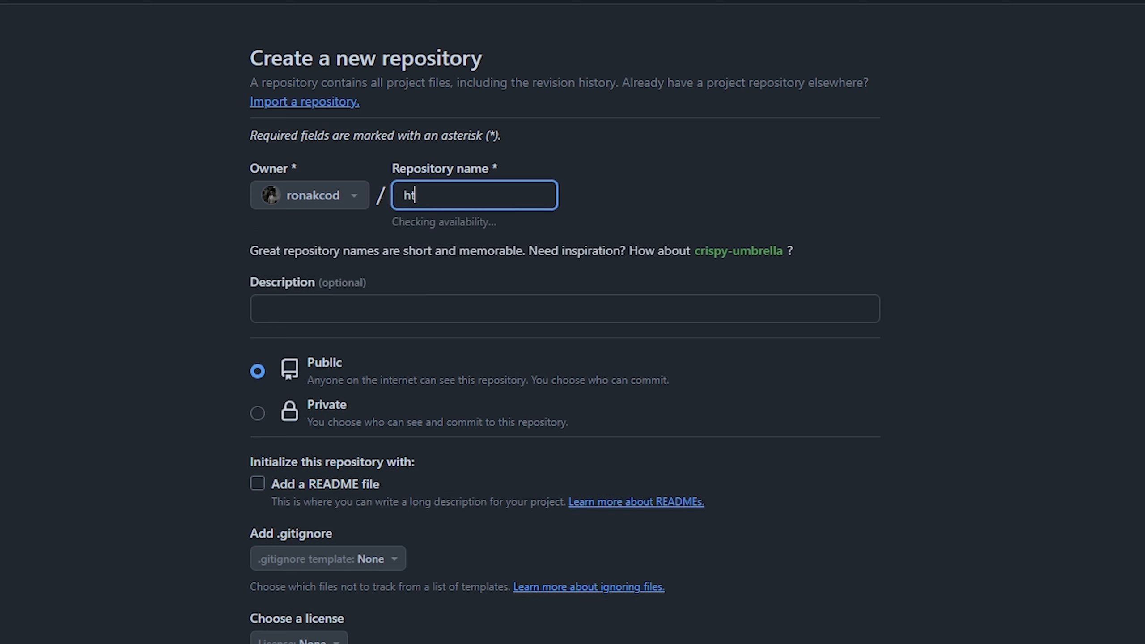
key("BackSpace")
key("BackSpace")
key("BackSpace")
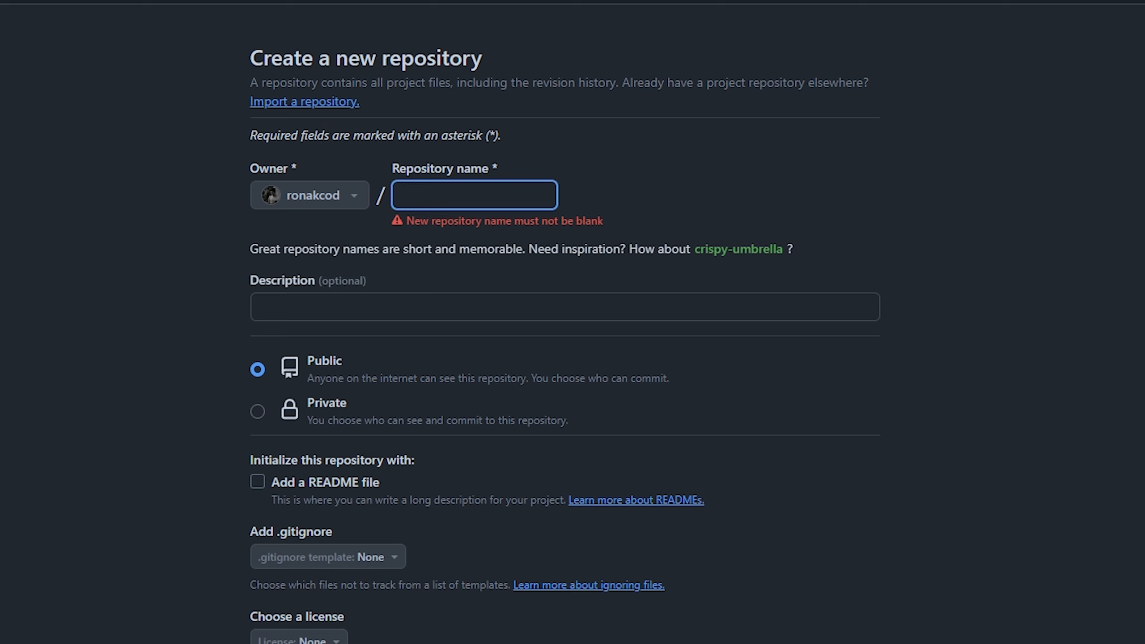
Name the new repository "c beginner" and describe it as "basic c programs (trial and error)"
type("c begi")
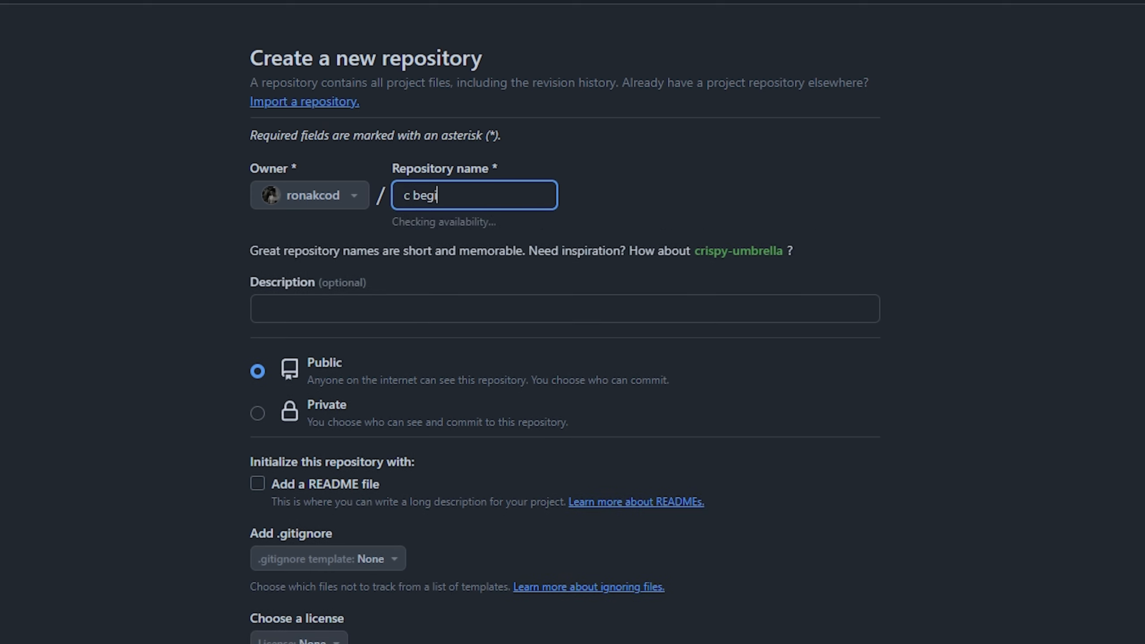
type("nner")
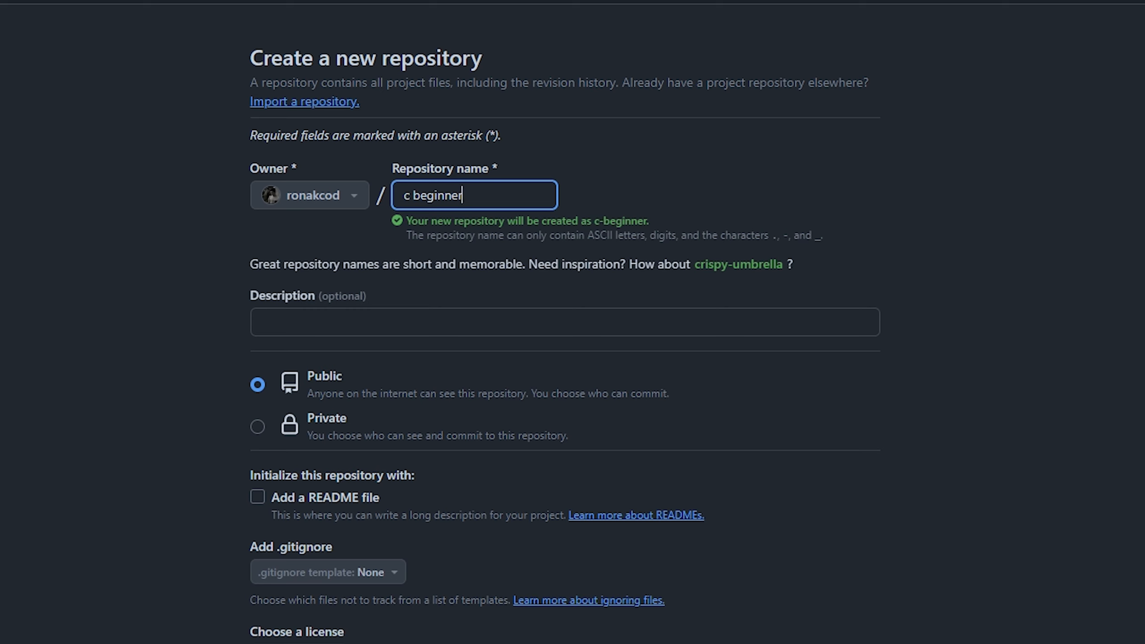
left_click(347, 321)
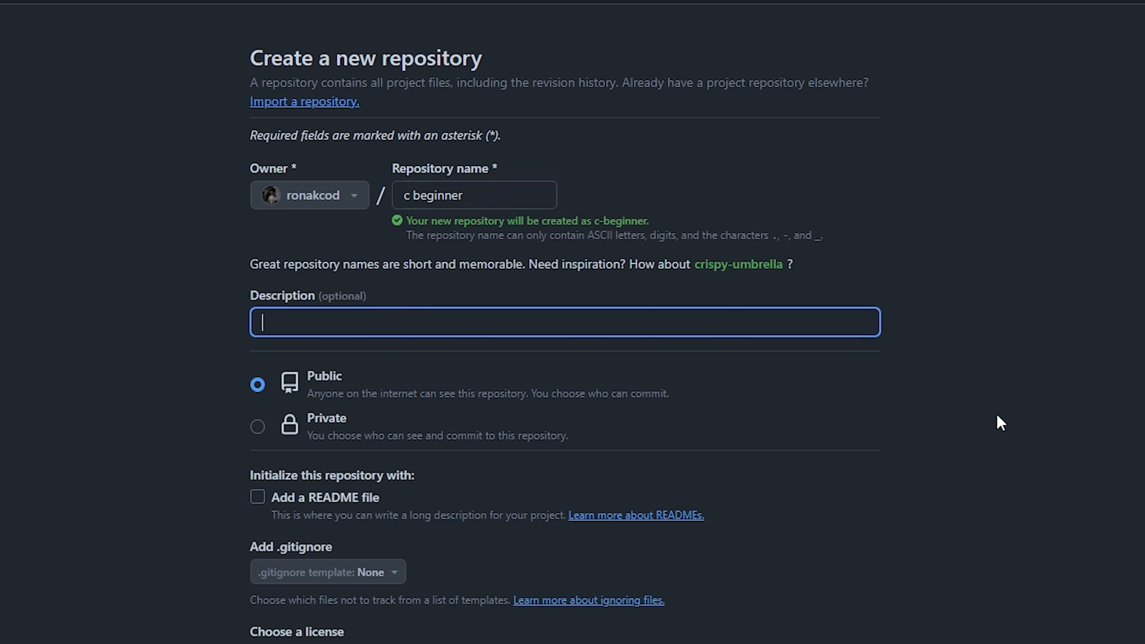
type("basic c programs (trial and error)")
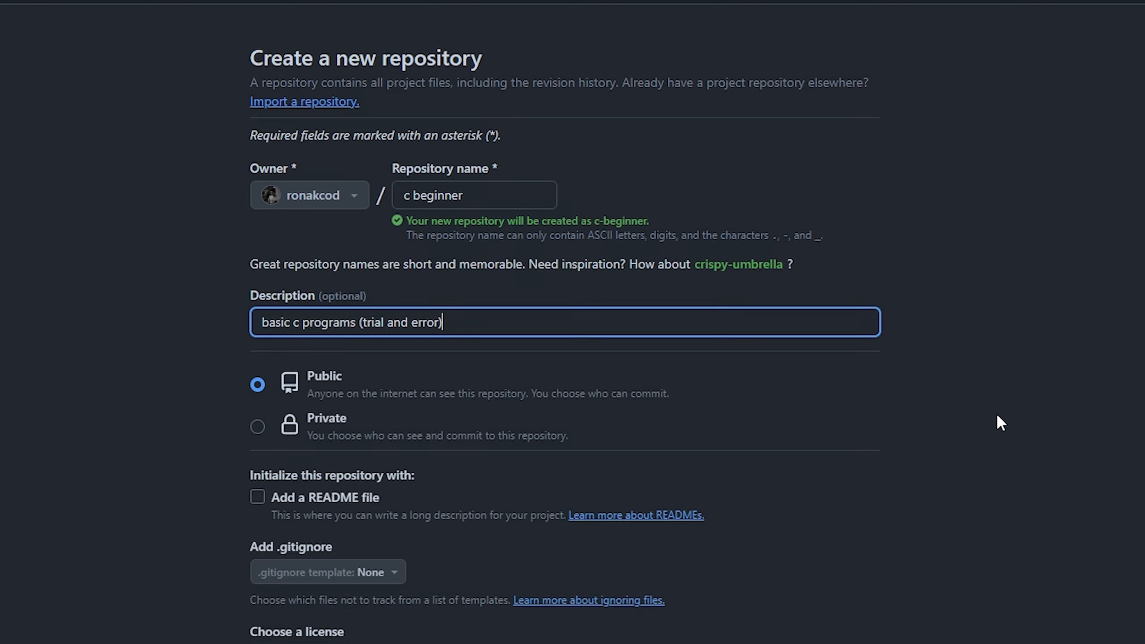
Include a README file and create the public repository
scroll(996, 423, "down", 1)
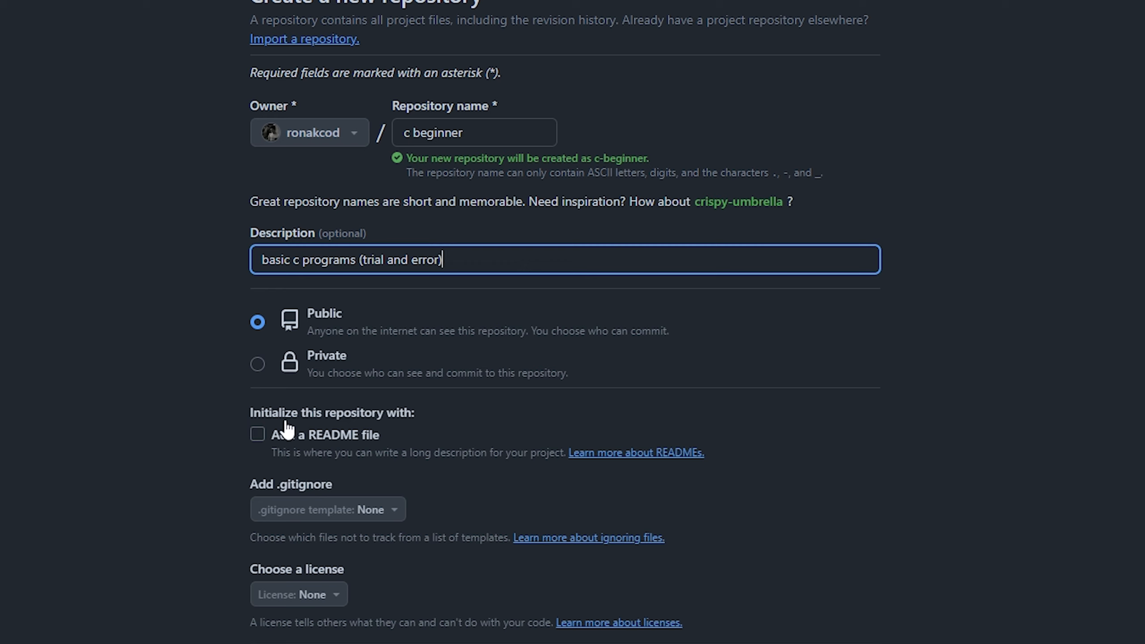
left_click(261, 436)
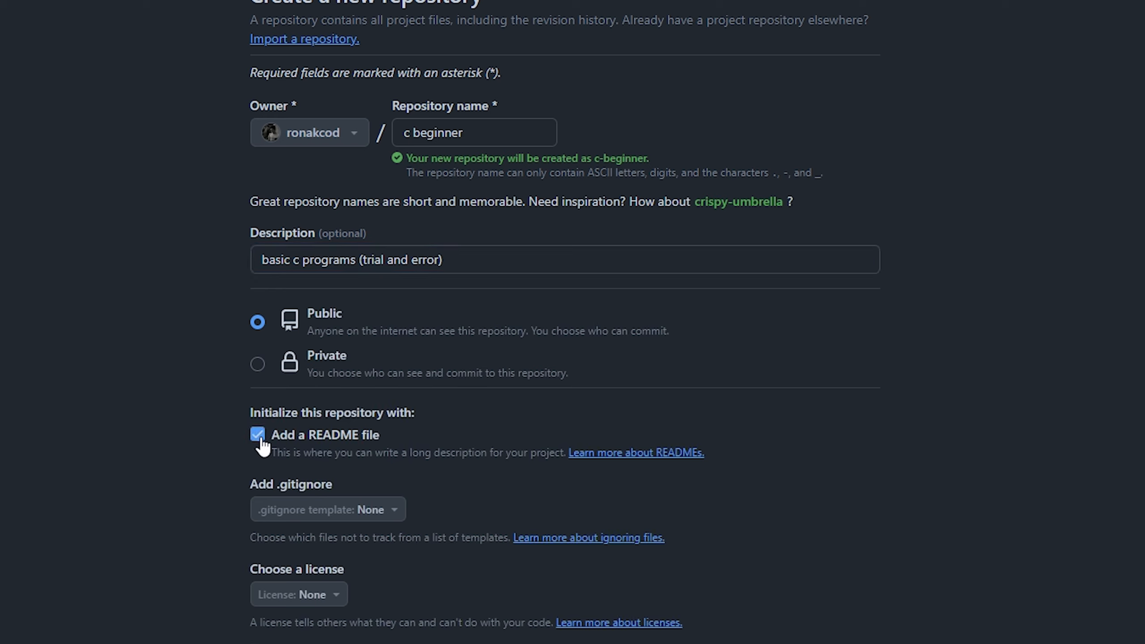
scroll(417, 324, "down", 2)
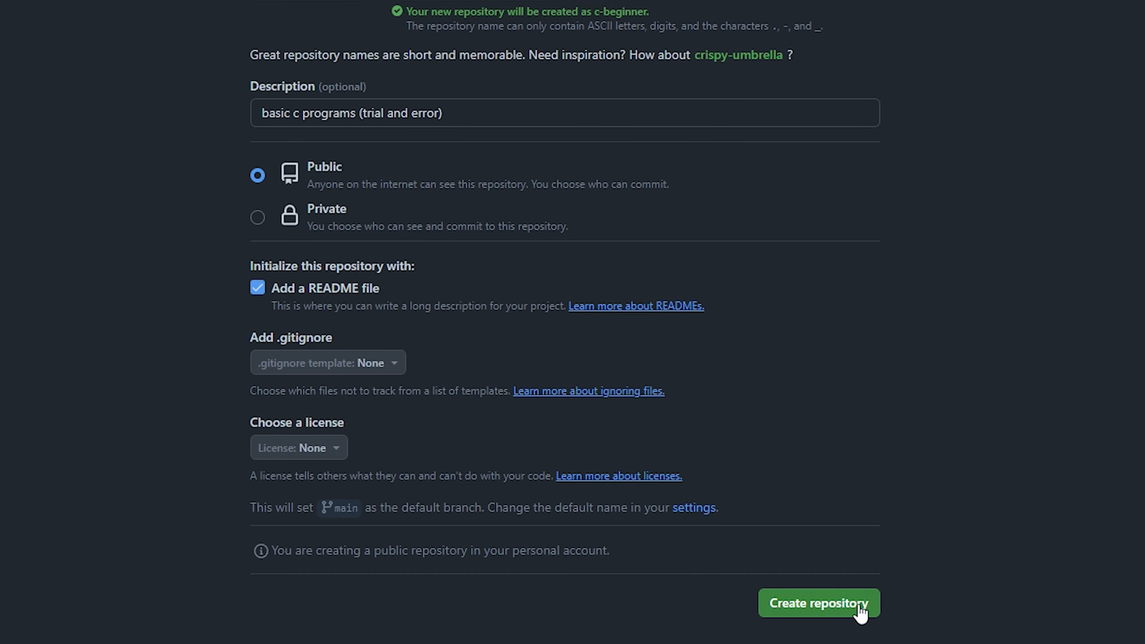
left_click(795, 606)
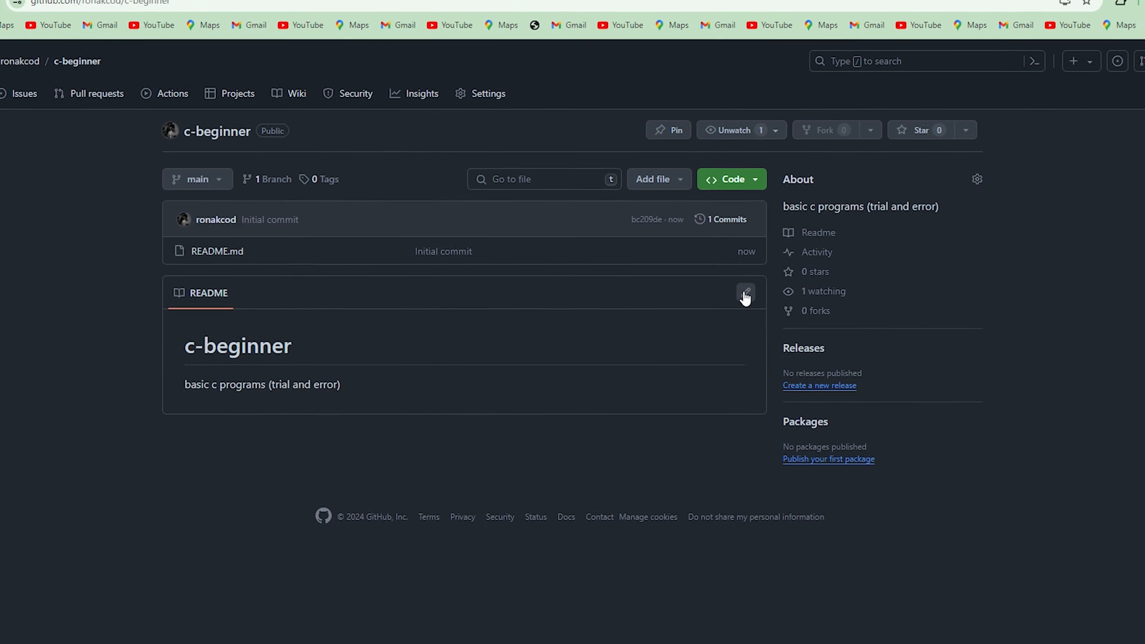
Edit the README, adding "hey,", "this is my first few c programs" and "they are basic programs like age calcualtionn etc." below the description
left_click(746, 293)
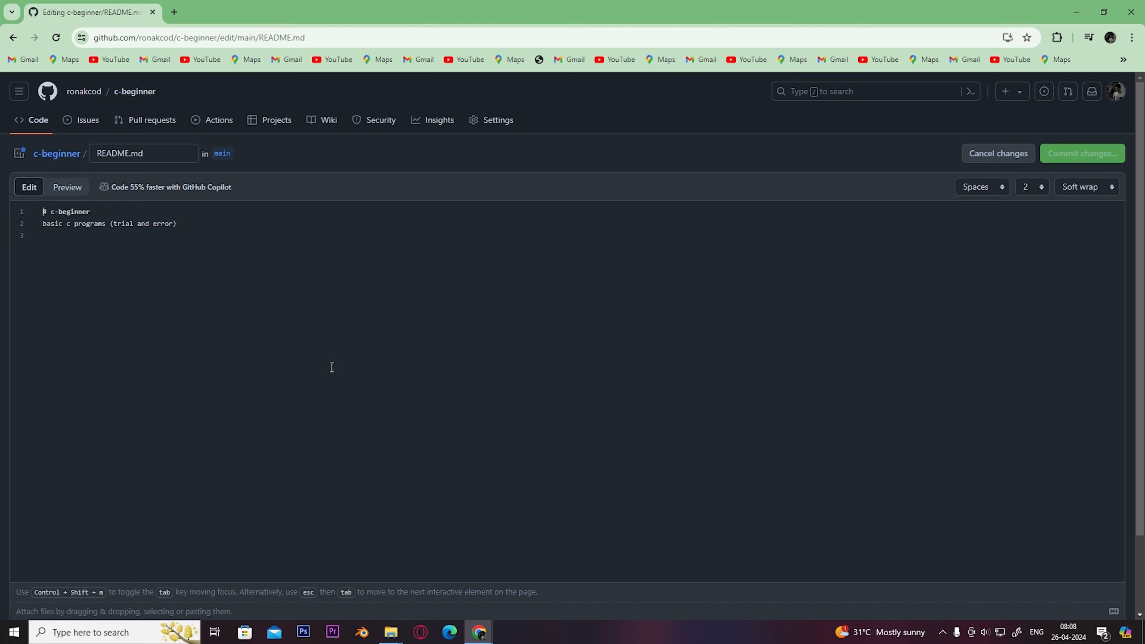
left_click(13, 38)
type("hey,")
type("this is my first few c programs")
key("Return")
type("they are basic programs like age calcualtionn etc")
type(".")
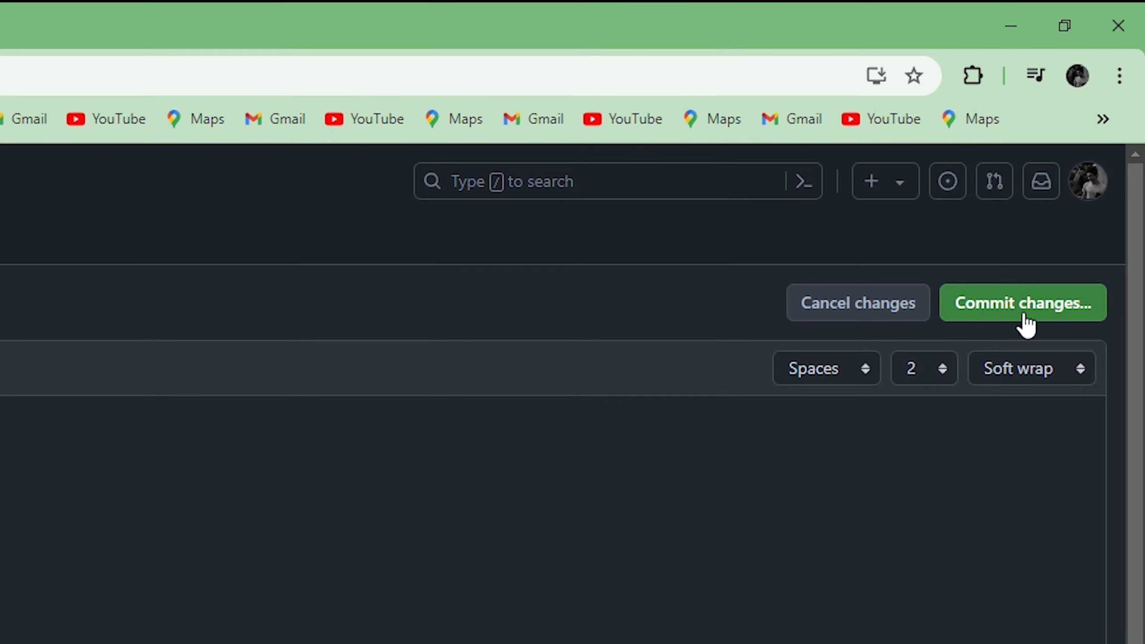
Commit the README edit directly to the main branch, return to the c-beginner repository page and reload it
left_click(1009, 324)
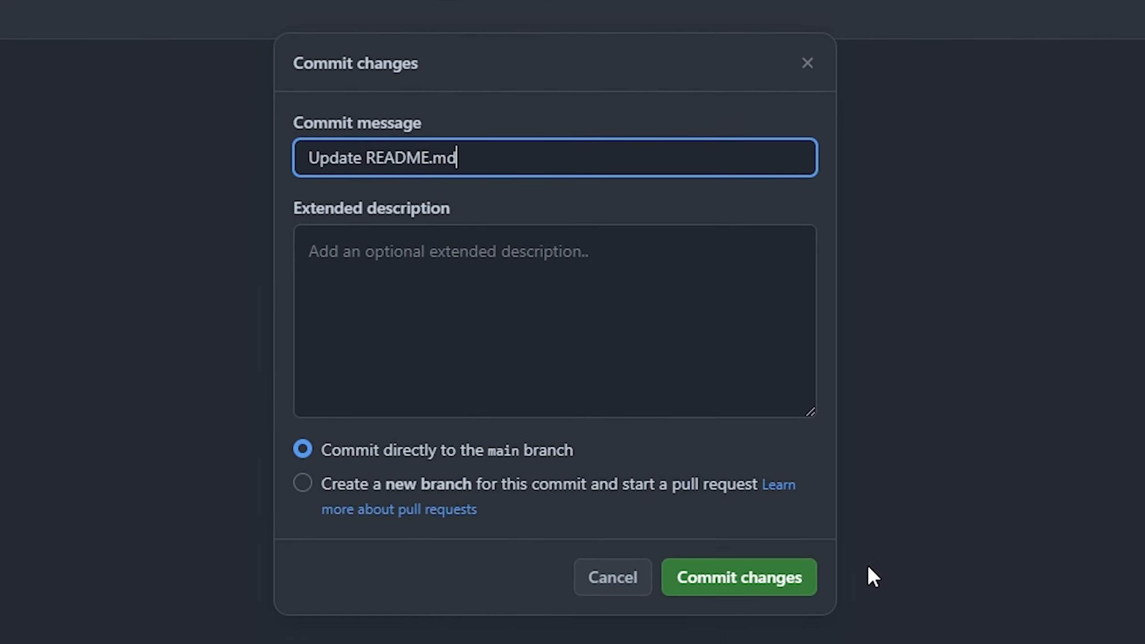
left_click(734, 594)
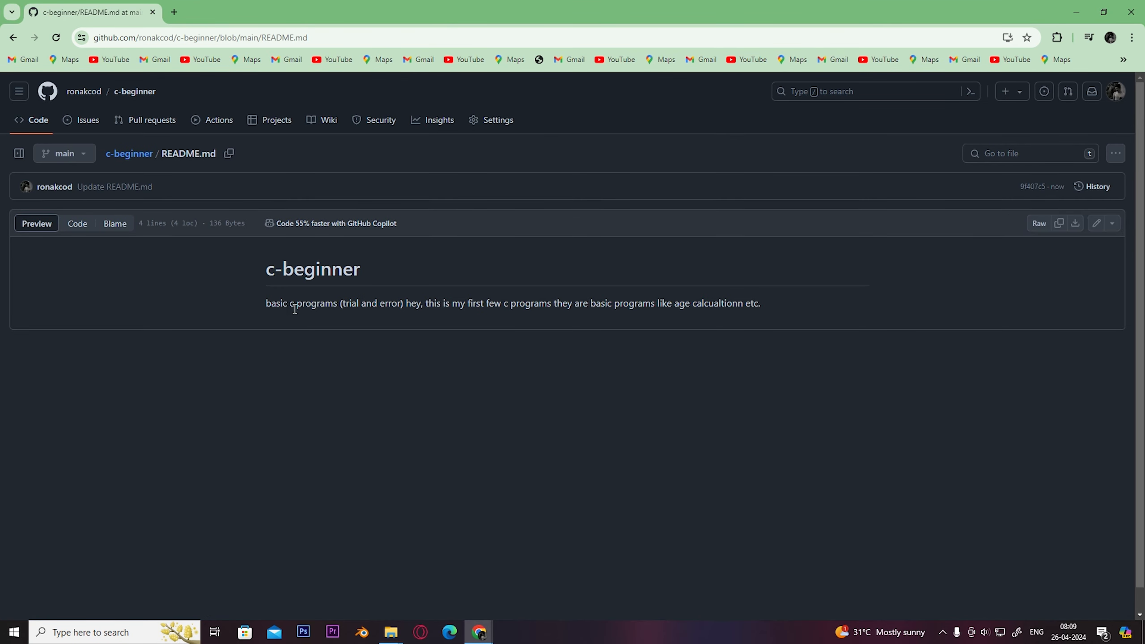
key("alt+Left")
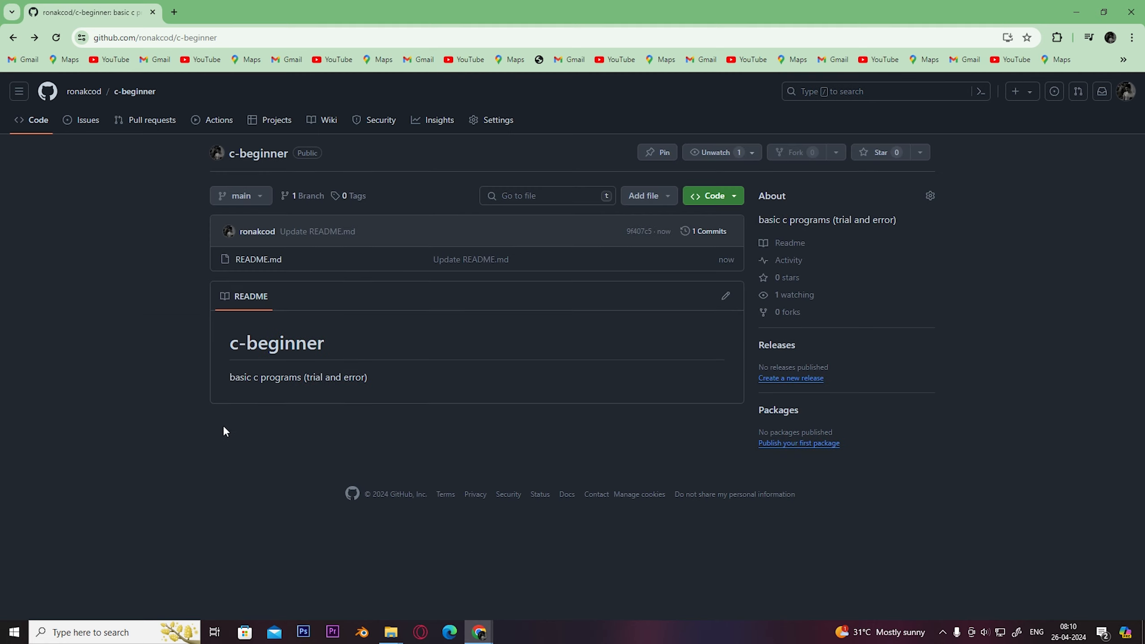
left_click(51, 37)
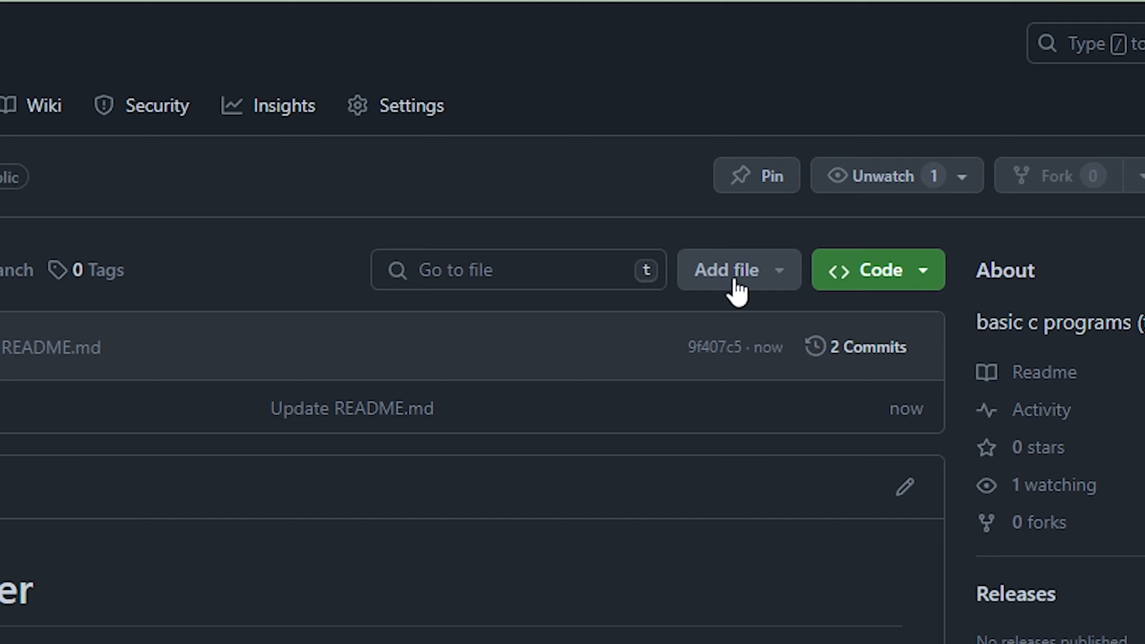
Upload the files "if else age practice", "newb" and "practice for if else" from the coding folder to the repository
left_click(666, 218)
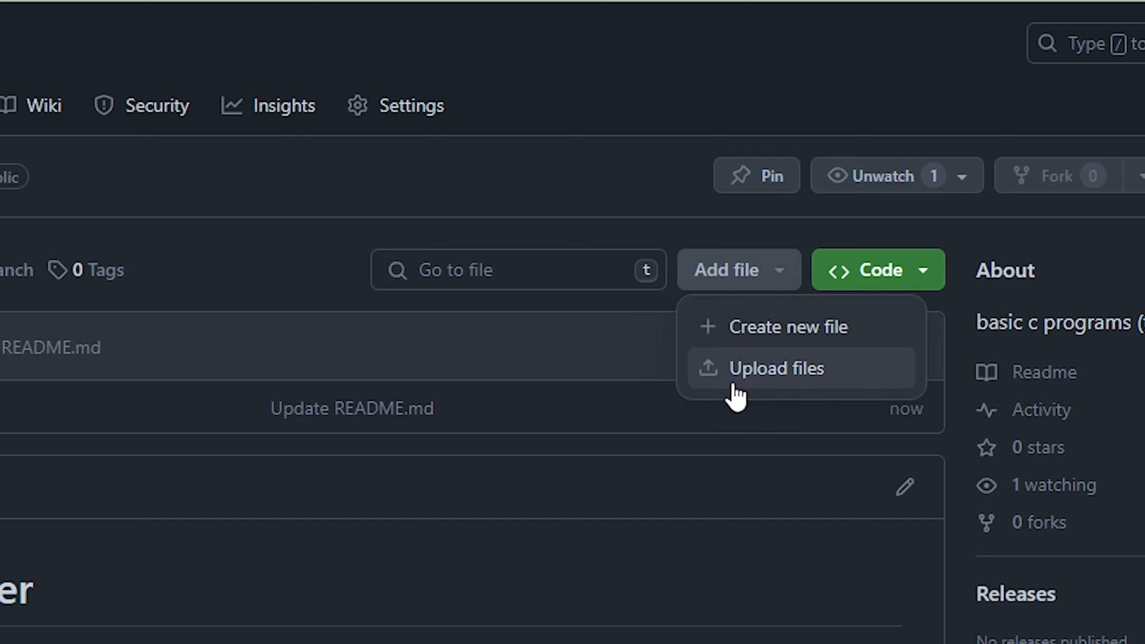
left_click(776, 374)
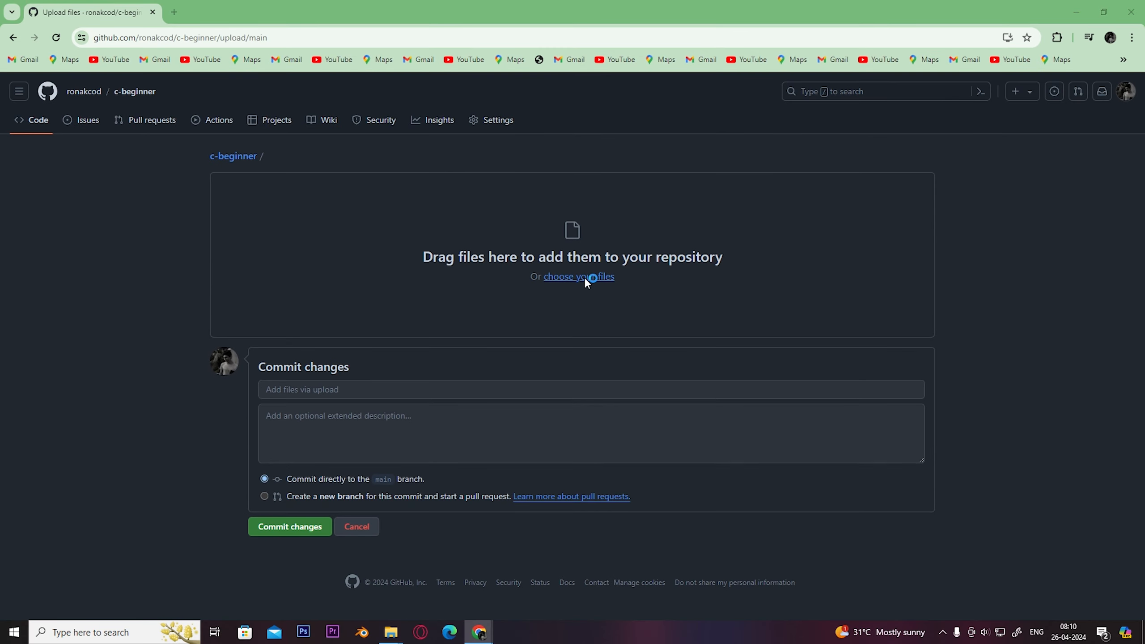
left_click(586, 446)
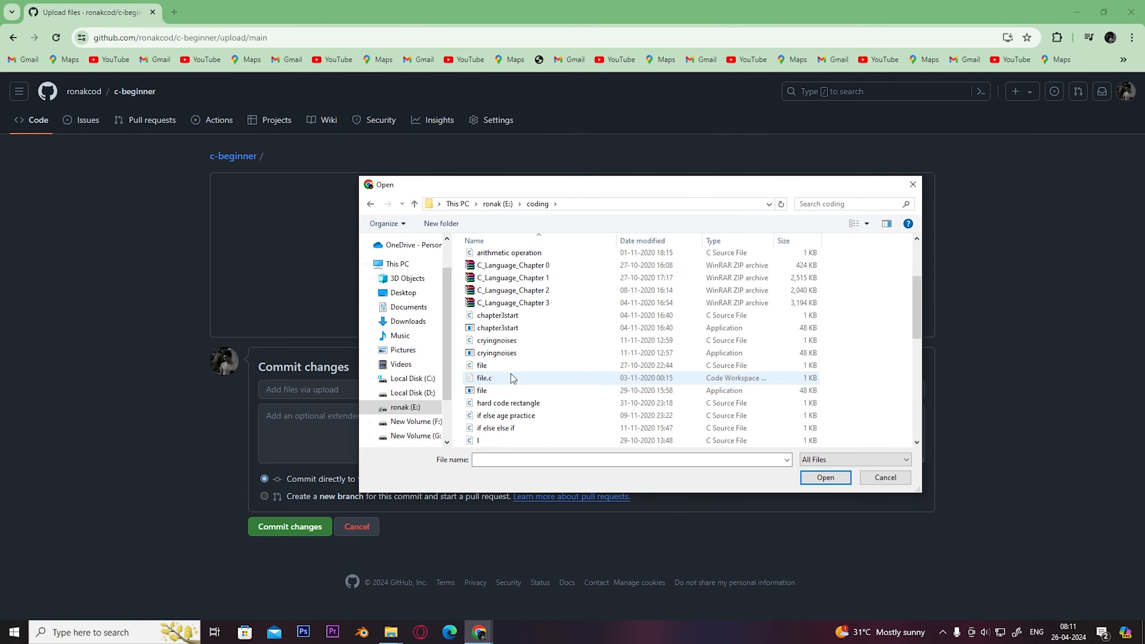
scroll(511, 374, "down", 4)
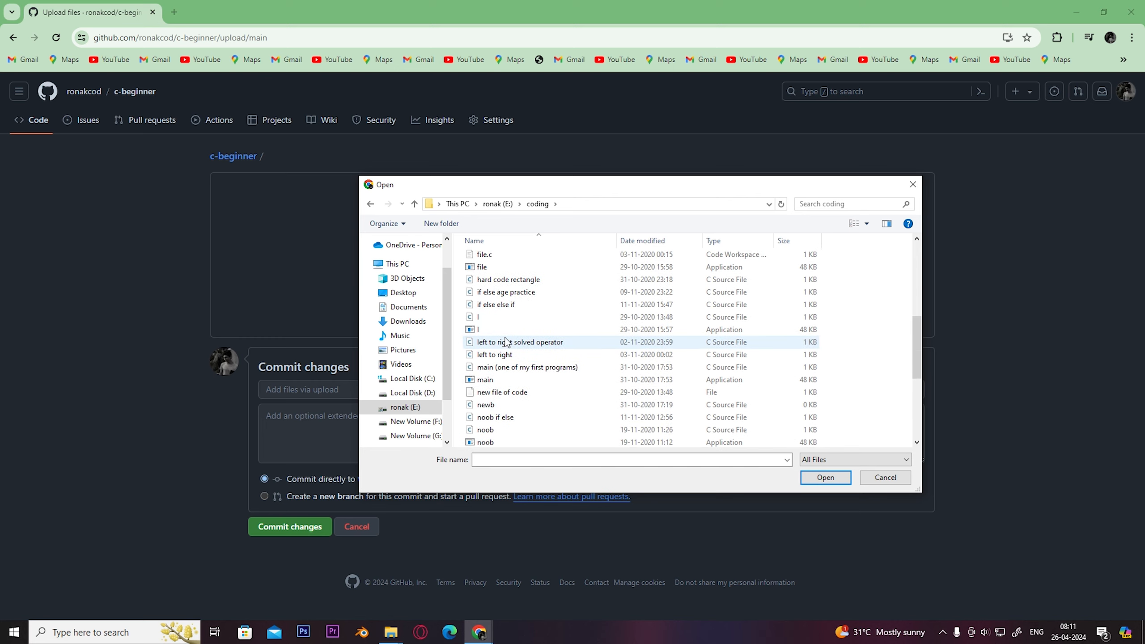
scroll(511, 338, "up", 1)
left_click(521, 296)
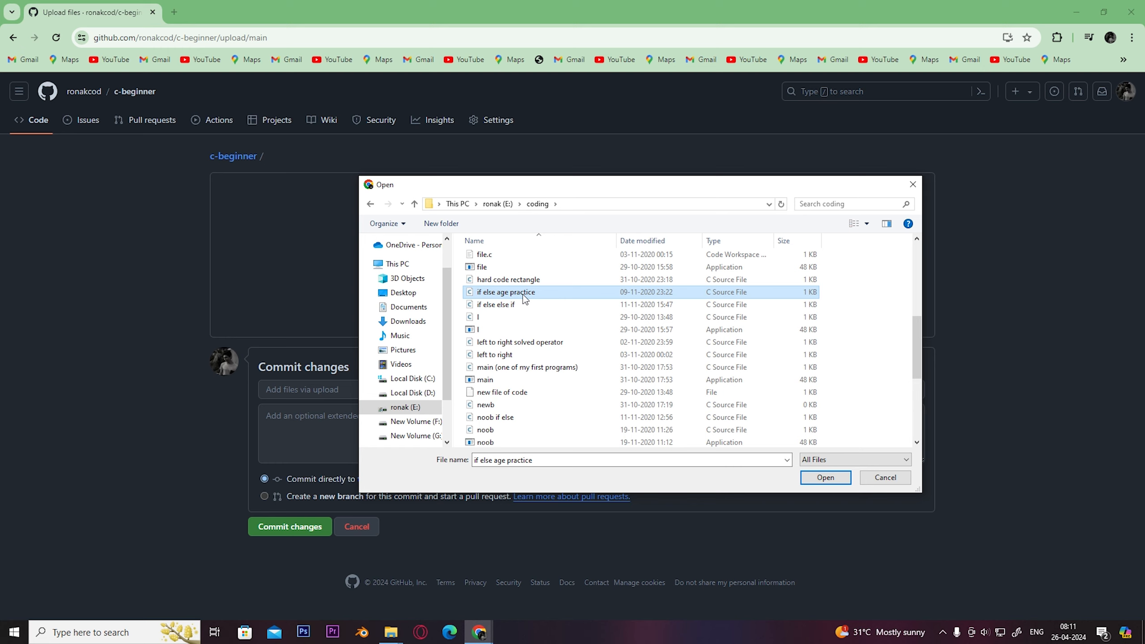
scroll(635, 399, "down", 2)
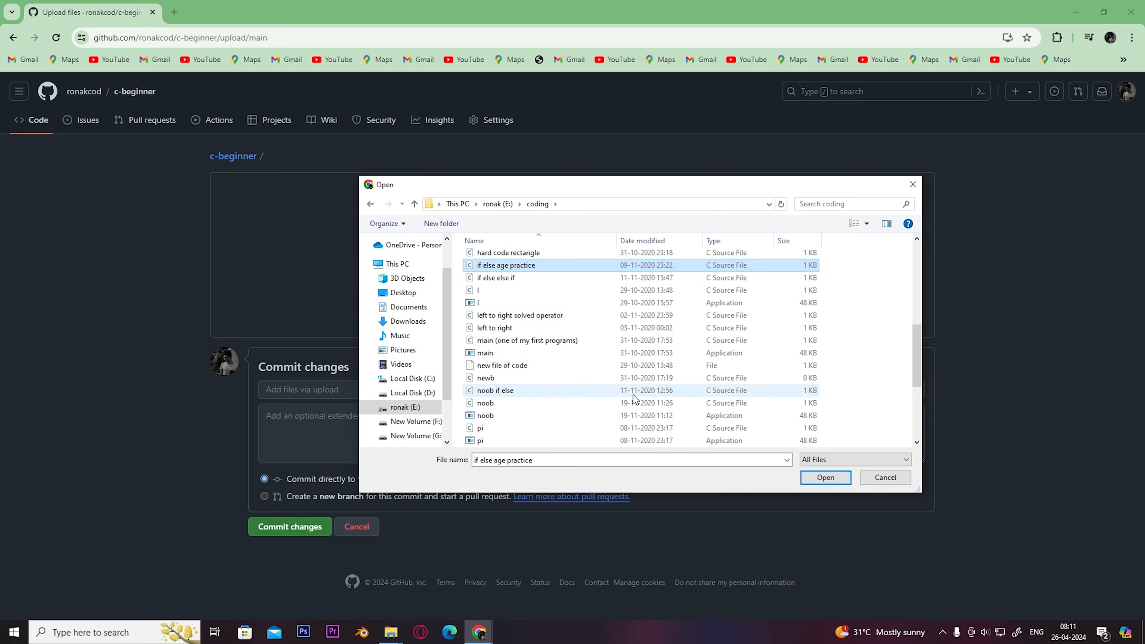
left_click(635, 405, "ctrl")
left_click(490, 332, "ctrl")
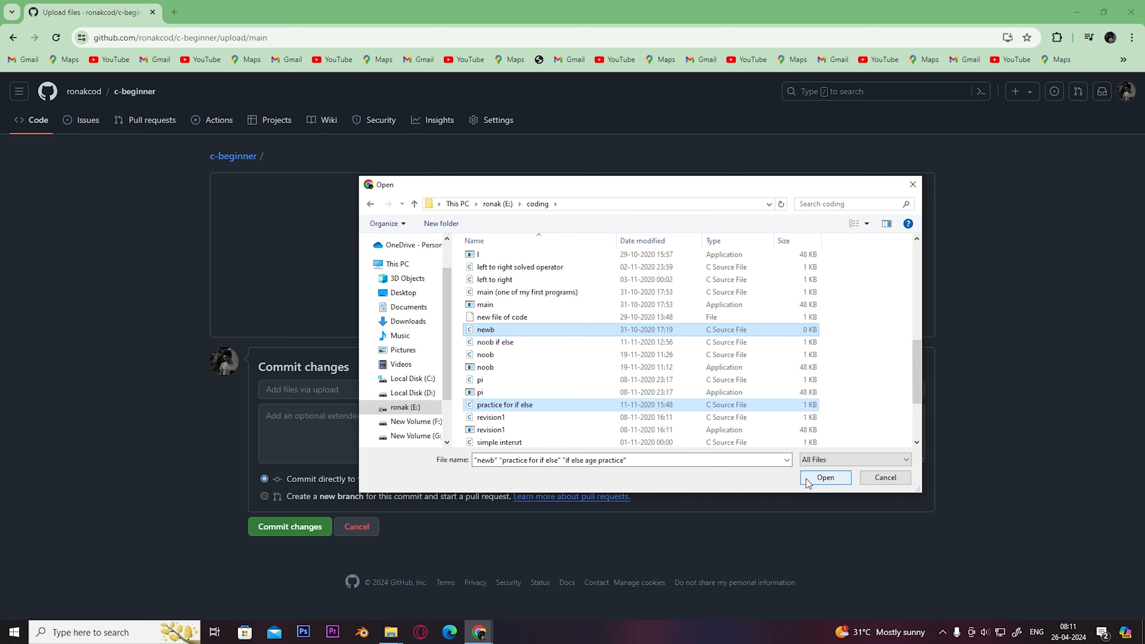
left_click(825, 477)
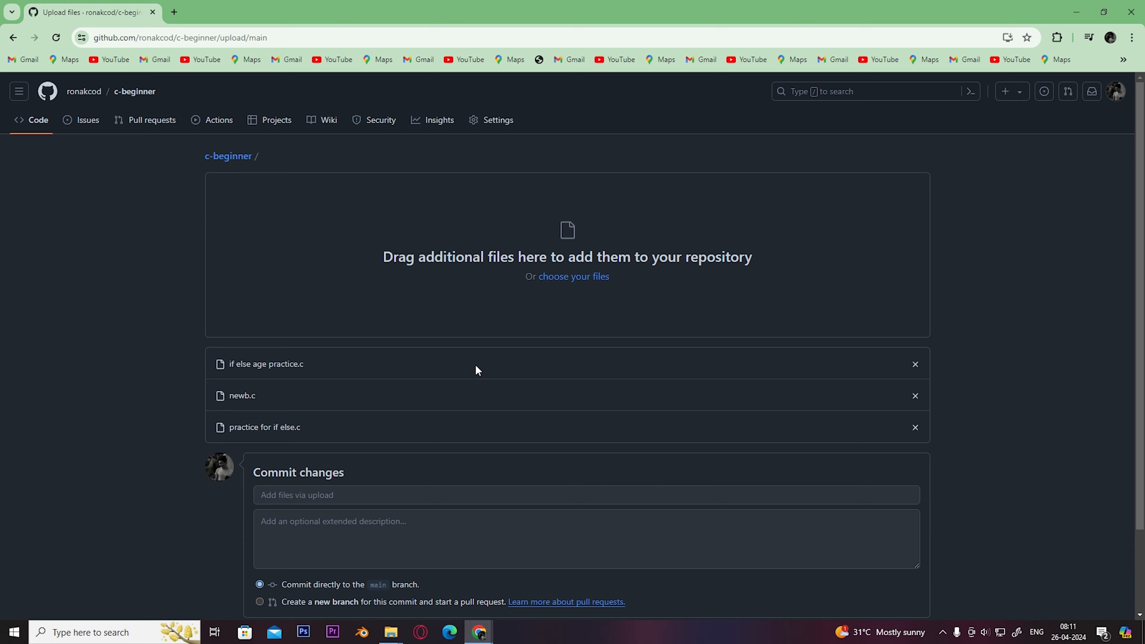
Commit the three uploaded C files directly to the main branch
scroll(291, 408, "down", 2)
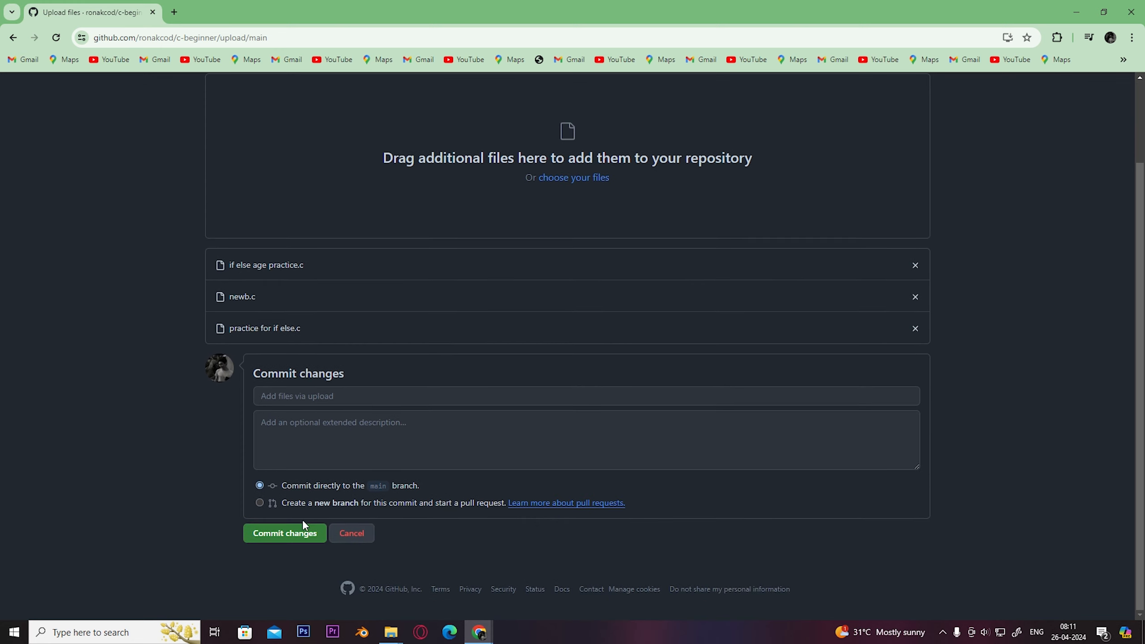
left_click(285, 533)
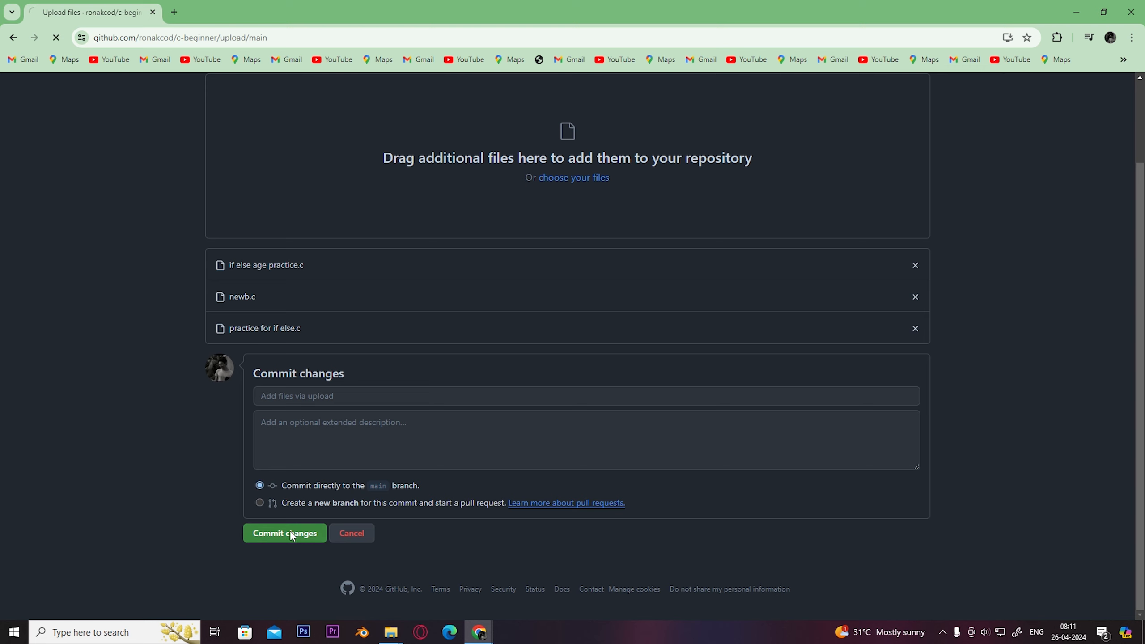